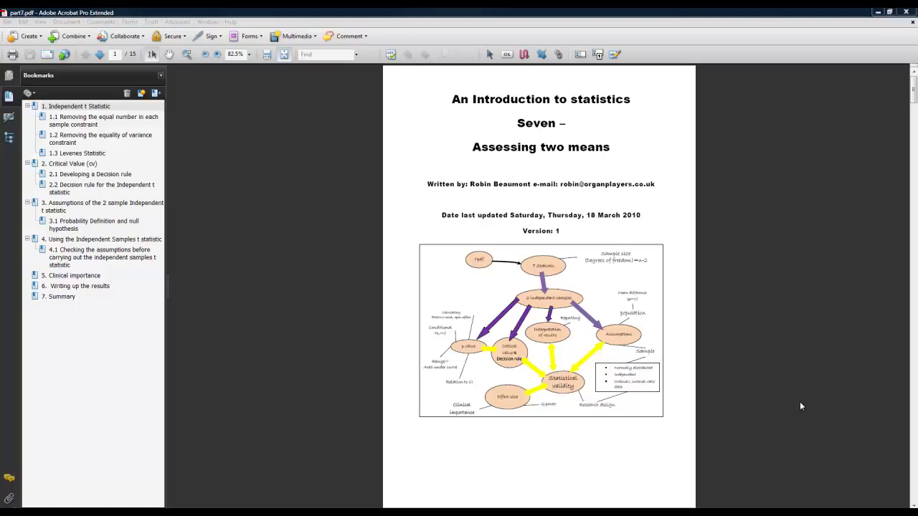
Jump to bookmark 4, 'Using the Independent Samples t statistic', on page 10 of the notes
{"action": "left_click", "coordinate": [61, 241]}
{"action": "left_click", "coordinate": [61, 241]}
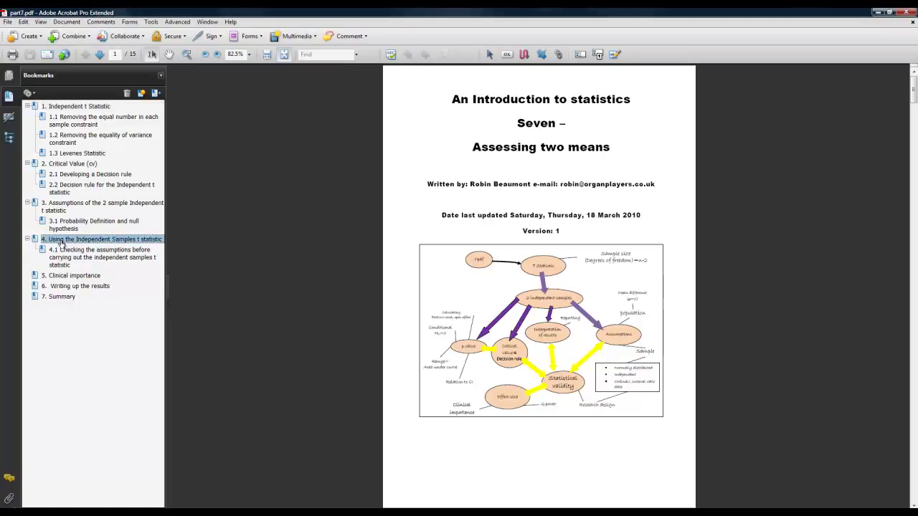
{"action": "double_click", "coordinate": [33, 241]}
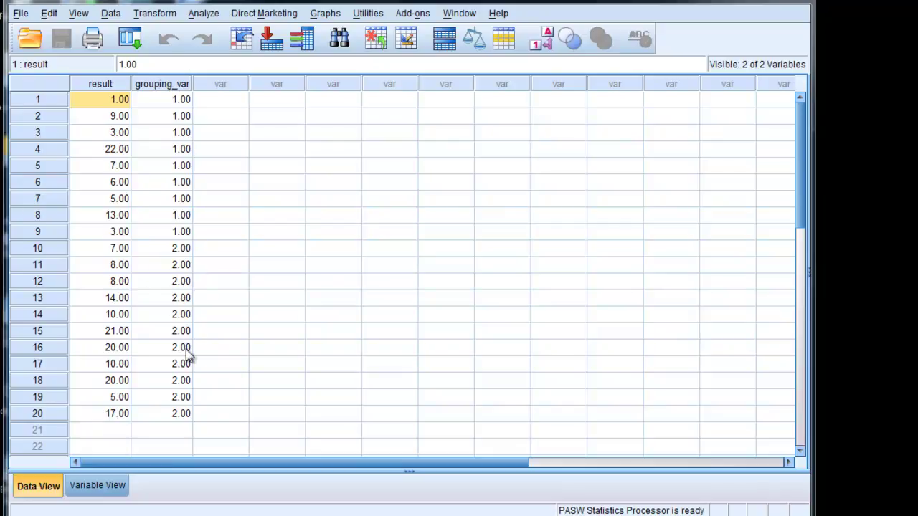
{"action": "left_click", "coordinate": [99, 486]}
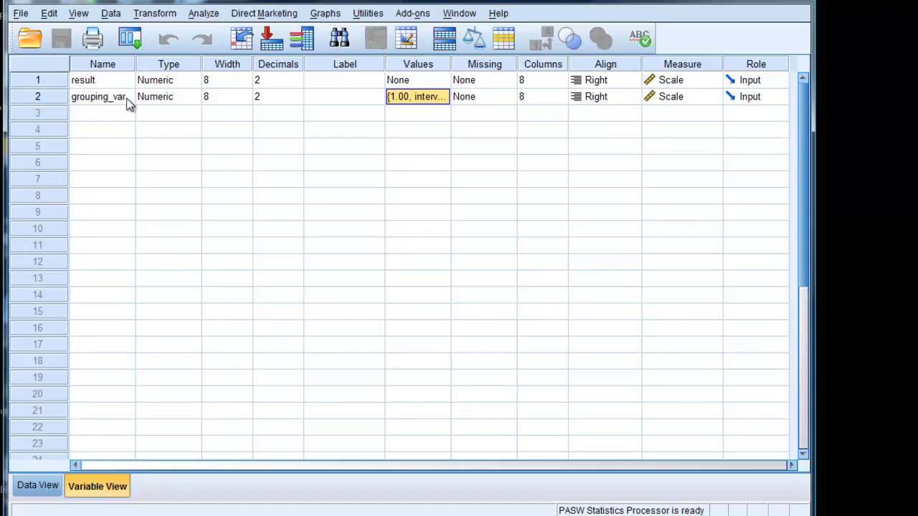
{"action": "left_click", "coordinate": [419, 114]}
{"action": "left_click", "coordinate": [441, 99]}
{"action": "left_click", "coordinate": [442, 97]}
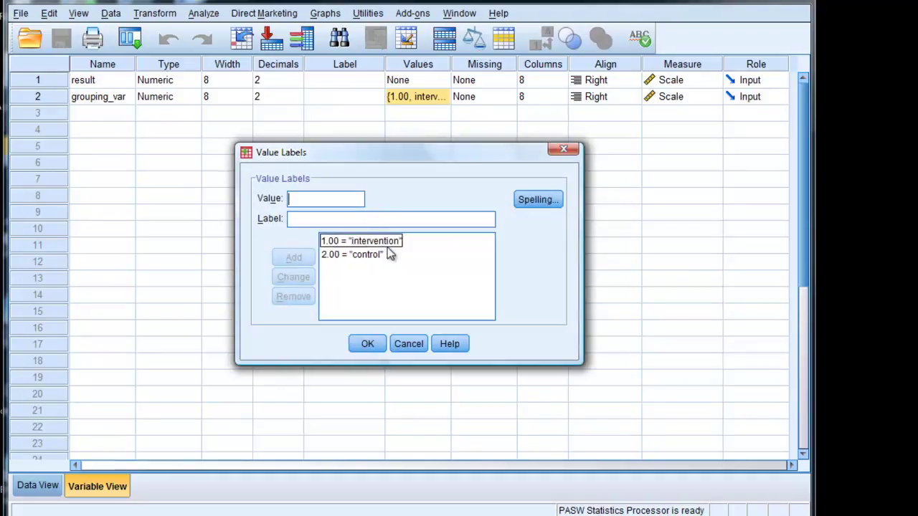
{"action": "left_click", "coordinate": [366, 258]}
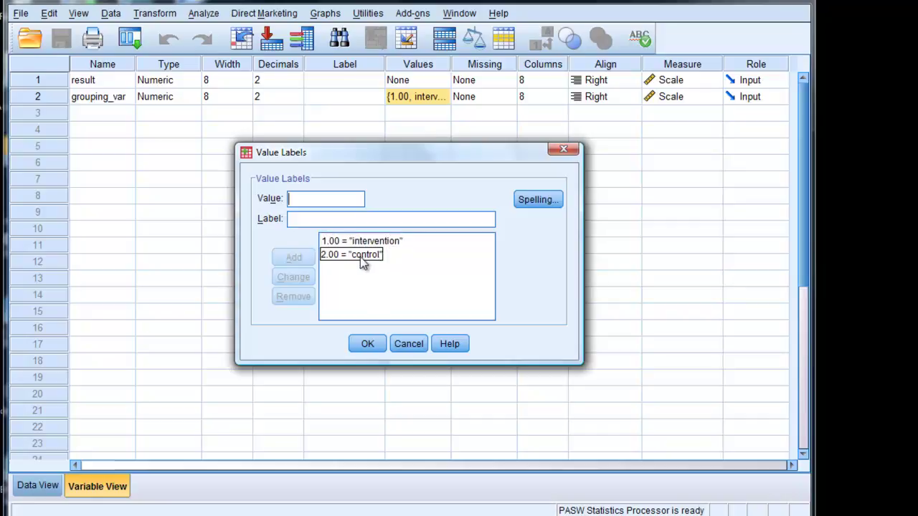
{"action": "left_click", "coordinate": [384, 245]}
{"action": "left_click", "coordinate": [372, 261]}
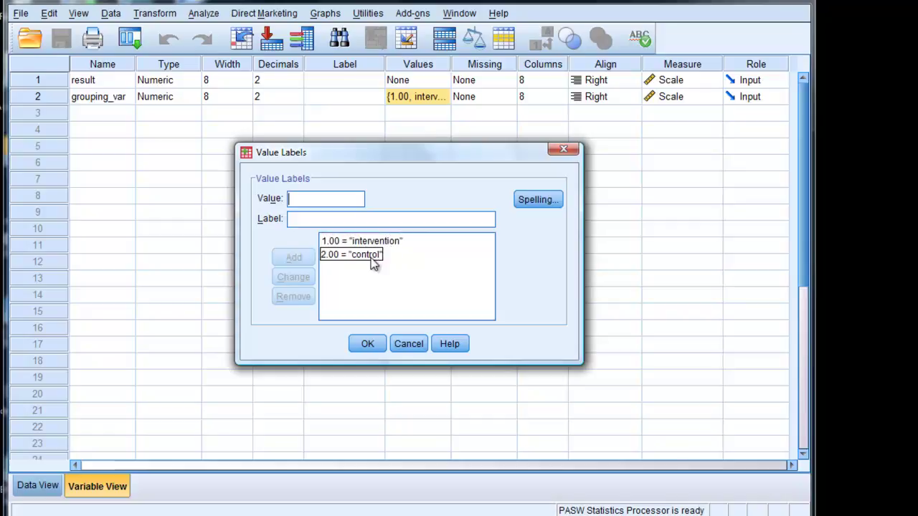
{"action": "left_click", "coordinate": [402, 344]}
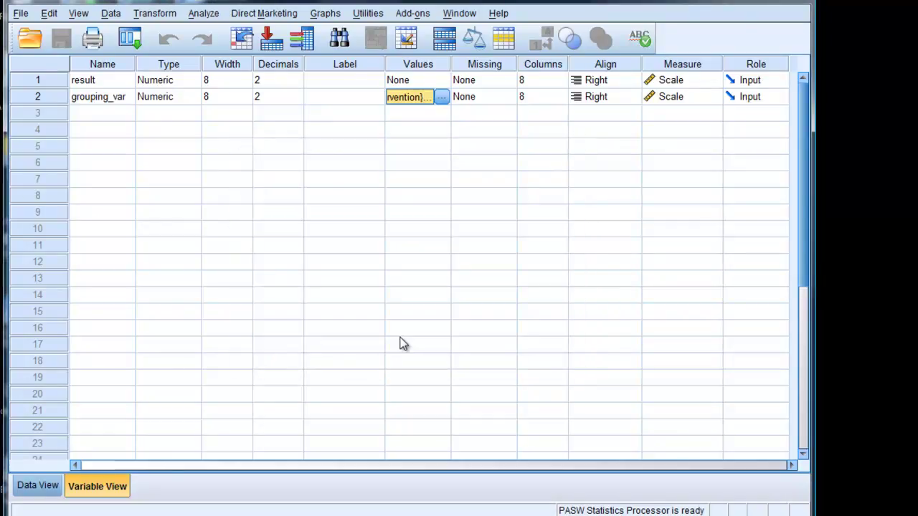
Open Explore with result in the Dependent List and grouping_var in the Factor List
{"action": "left_click", "coordinate": [23, 487]}
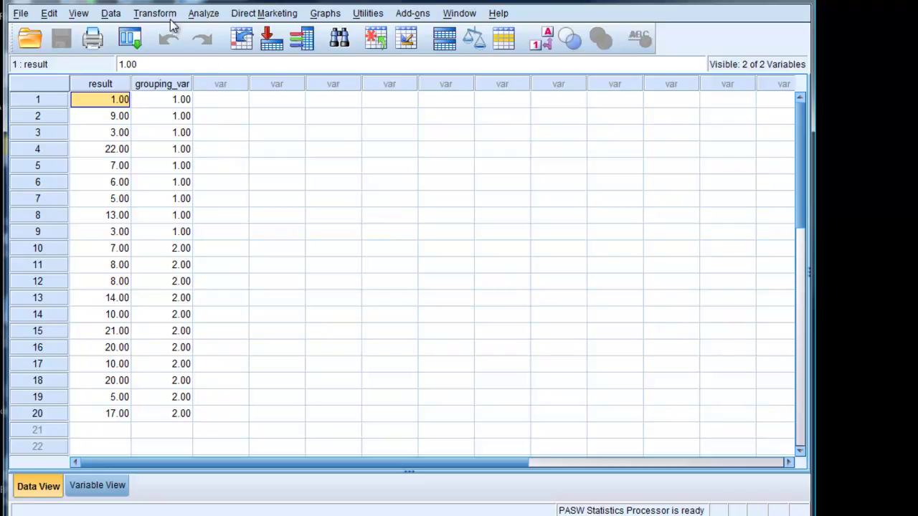
{"action": "left_click", "coordinate": [204, 14]}
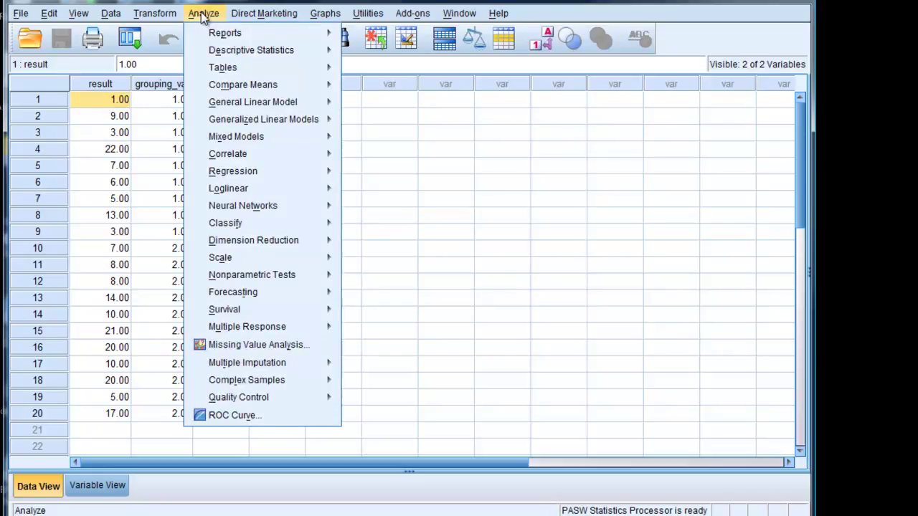
{"action": "mouse_move", "coordinate": [219, 53]}
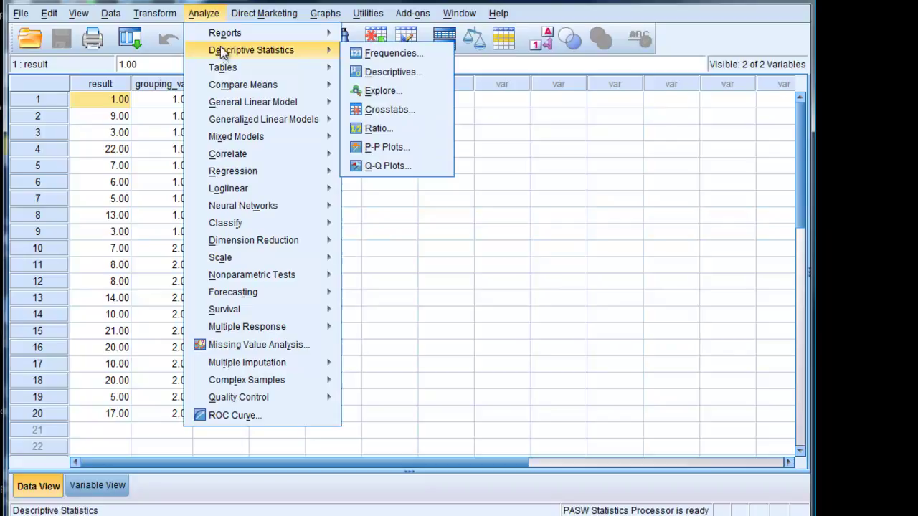
{"action": "left_click", "coordinate": [372, 91]}
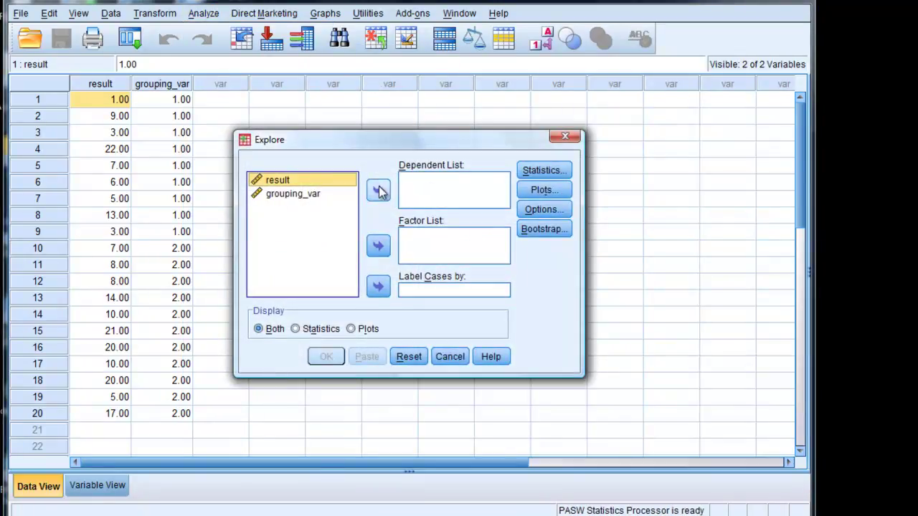
{"action": "left_click", "coordinate": [377, 191]}
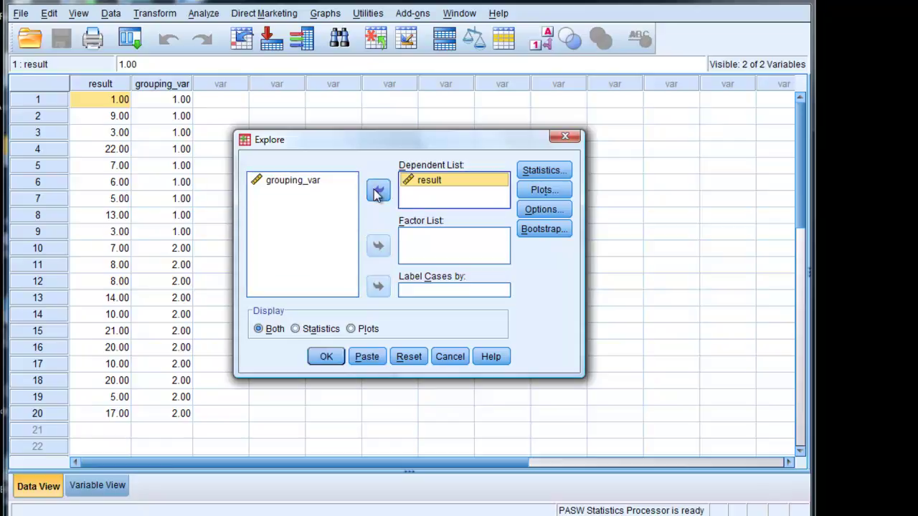
{"action": "left_click", "coordinate": [279, 180]}
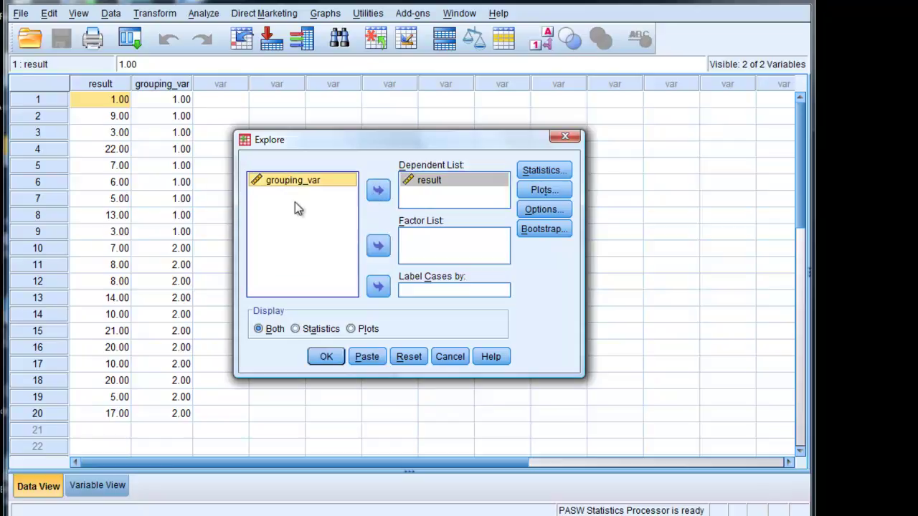
{"action": "left_click", "coordinate": [376, 247]}
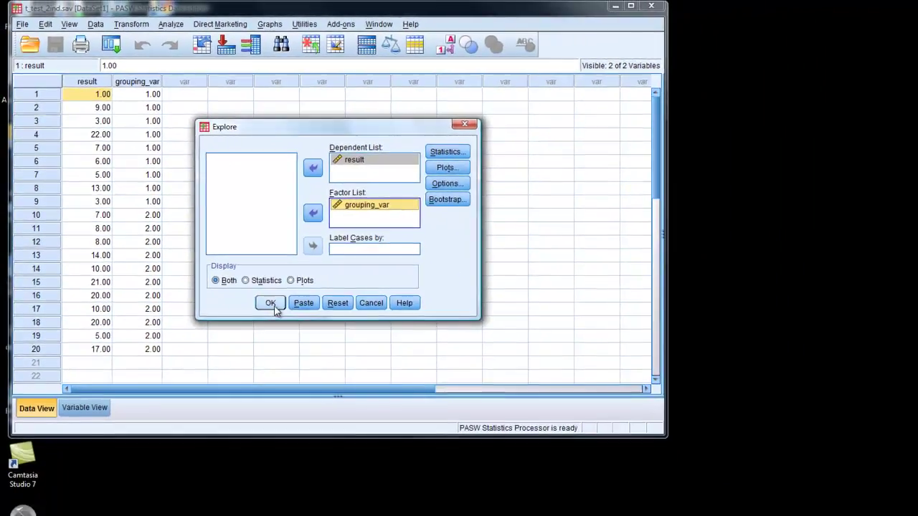
Run Explore and scroll the maximized output to Descriptives: intervention mean 7.6667, control mean 12.7273
{"action": "left_click", "coordinate": [271, 304]}
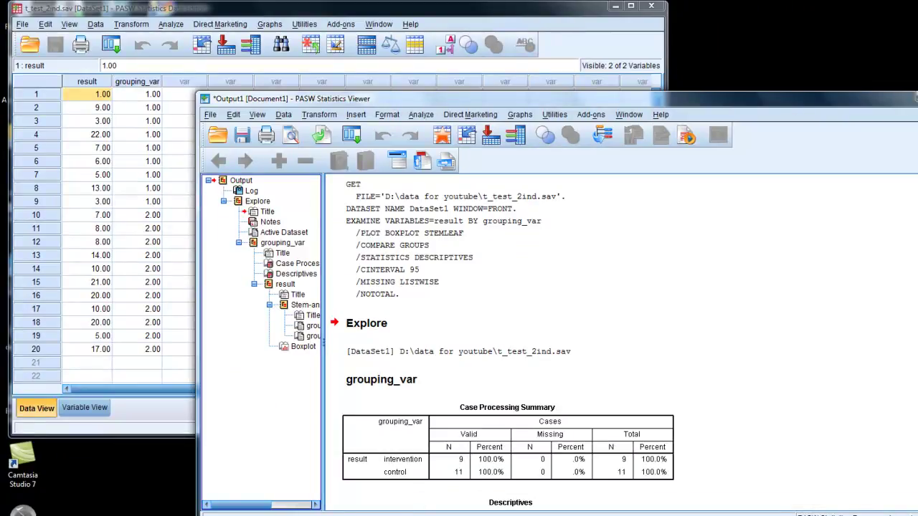
{"action": "left_click", "coordinate": [911, 99]}
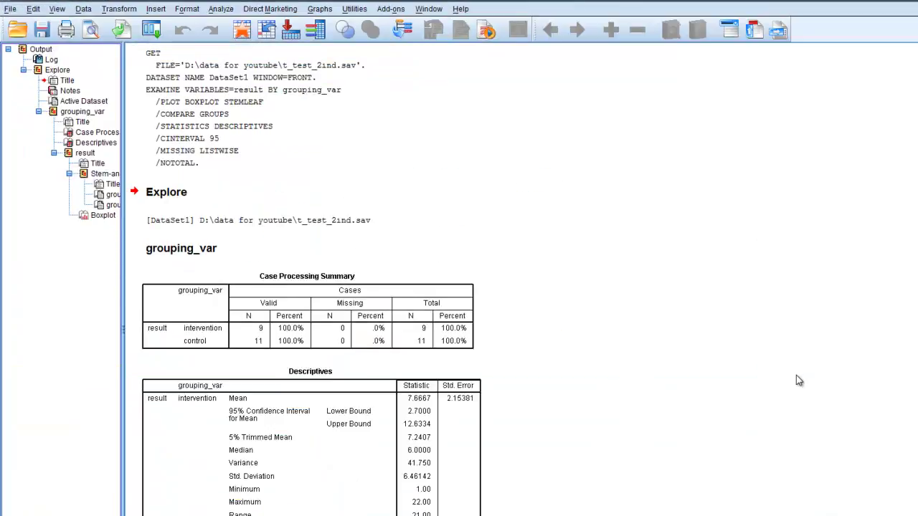
{"action": "scroll", "coordinate": [797, 376], "scroll_direction": "down", "scroll_amount": 3}
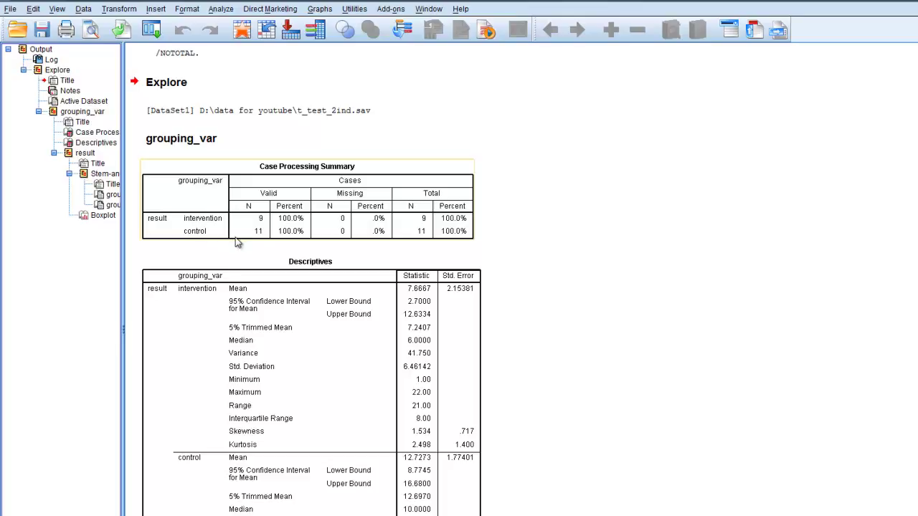
{"action": "scroll", "coordinate": [216, 251], "scroll_direction": "down", "scroll_amount": 3}
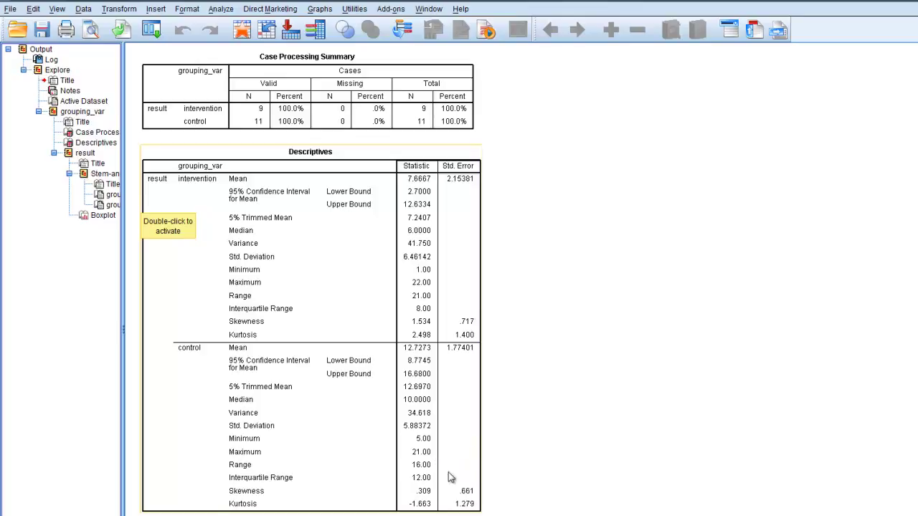
Scroll past the stem-and-leaf plots to the boxplot showing intervention outlier case 4
{"action": "scroll", "coordinate": [488, 488], "scroll_direction": "down", "scroll_amount": 10}
{"action": "scroll", "coordinate": [489, 489], "scroll_direction": "down", "scroll_amount": 15}
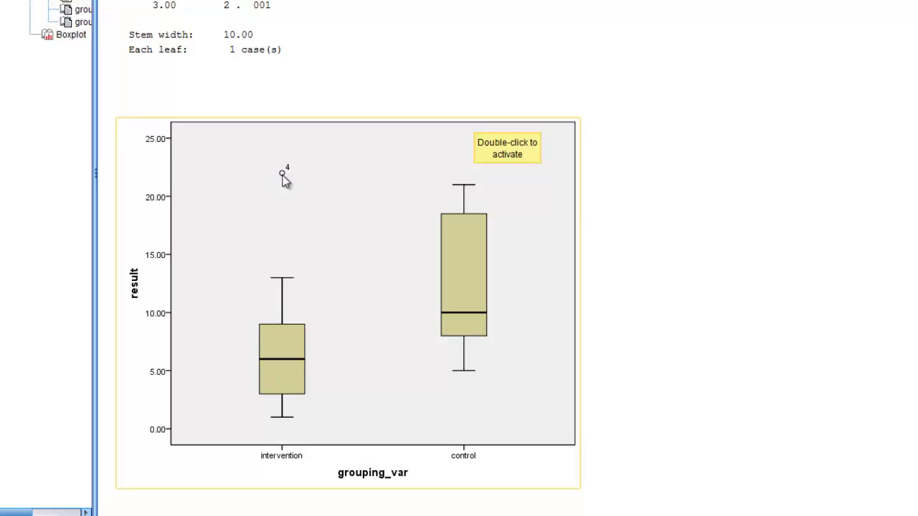
{"action": "left_click", "coordinate": [214, 112]}
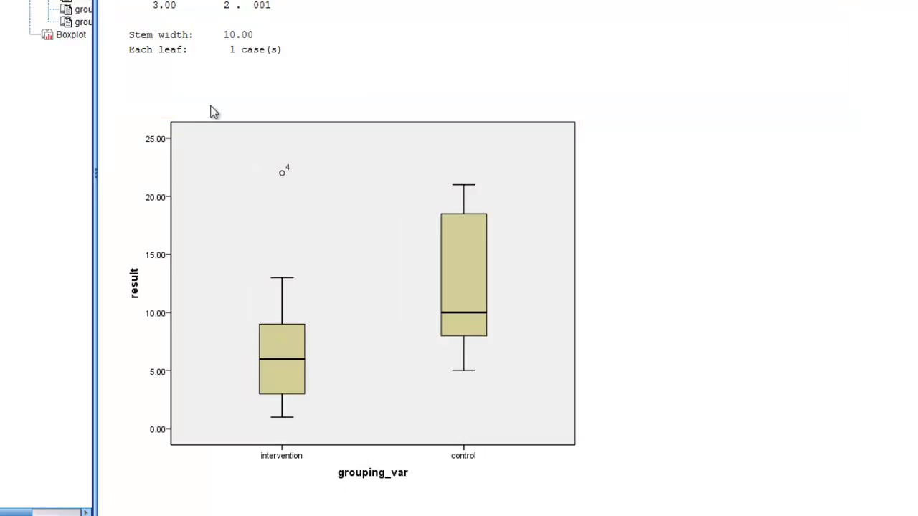
{"action": "left_click", "coordinate": [201, 93]}
Set up an Independent-Samples T Test with result as test variable and grouping_var as grouping variable
{"action": "left_click", "coordinate": [176, 409]}
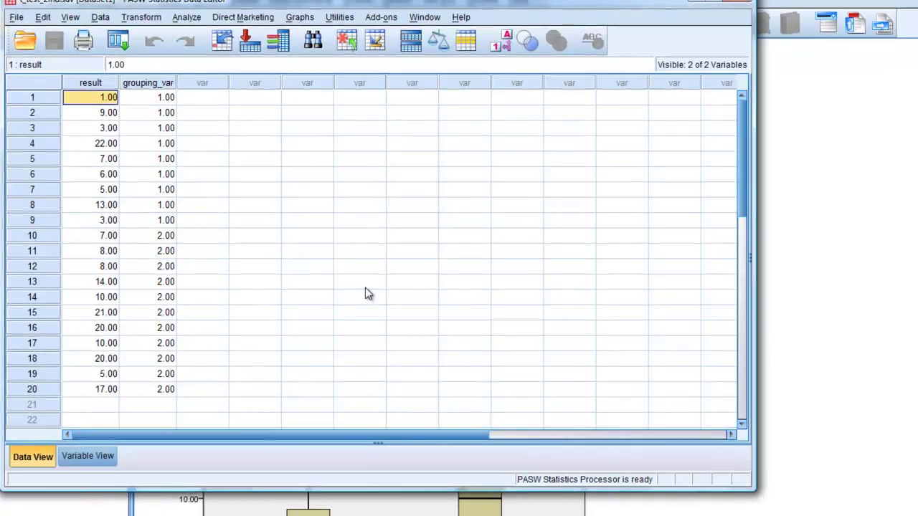
{"action": "left_click_drag", "start_coordinate": [277, 2], "coordinate": [333, 23]}
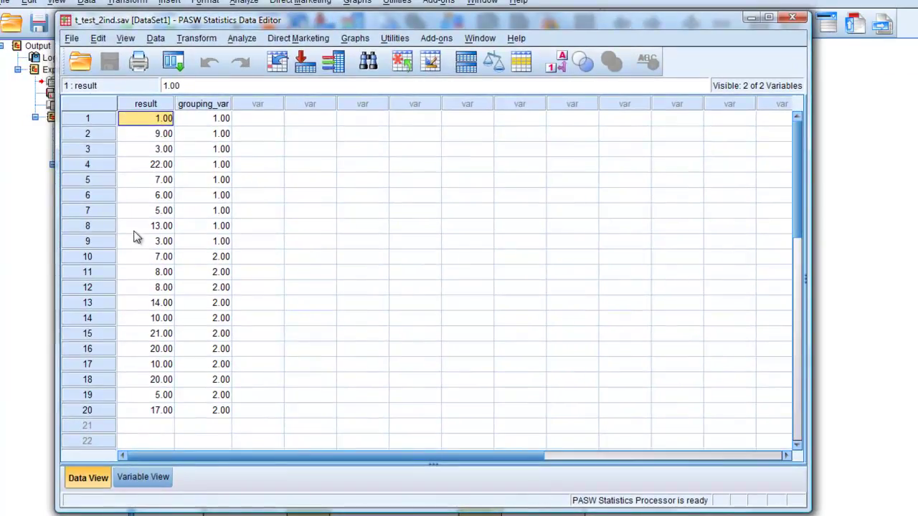
{"action": "left_click", "coordinate": [241, 39]}
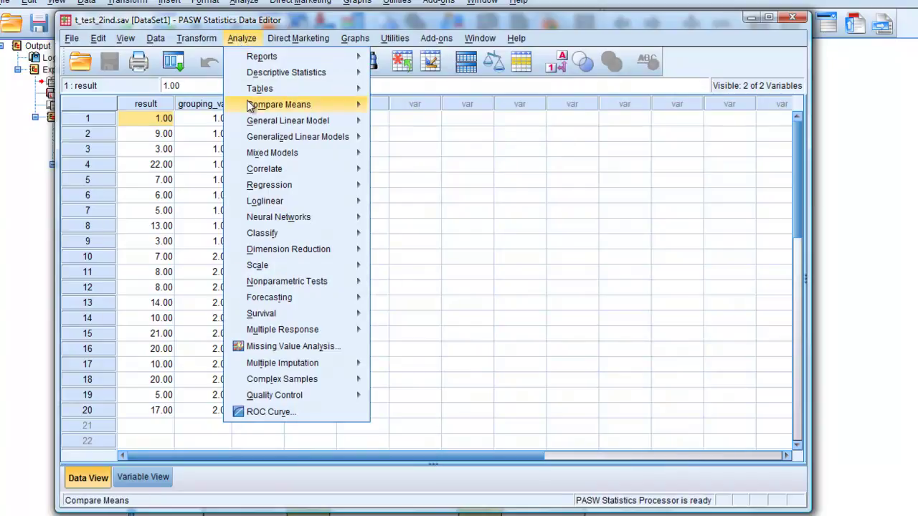
{"action": "mouse_move", "coordinate": [257, 106]}
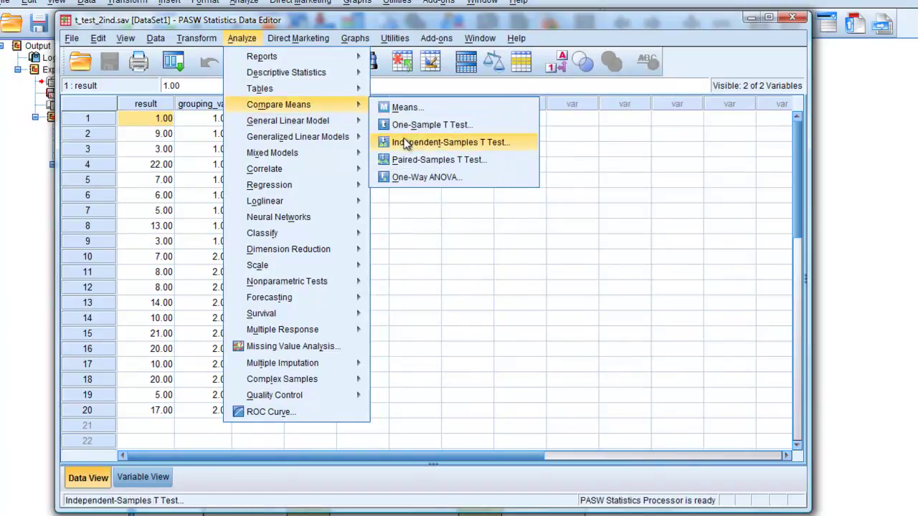
{"action": "left_click", "coordinate": [407, 147]}
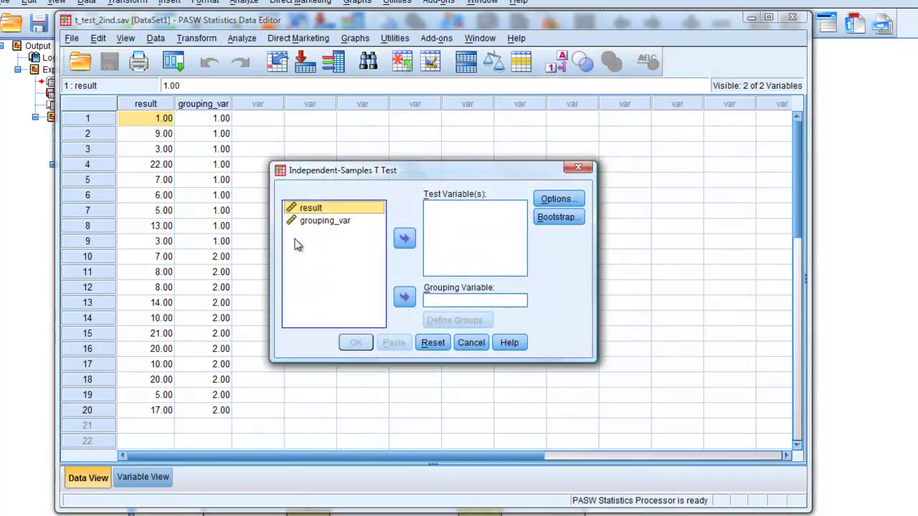
{"action": "left_click", "coordinate": [405, 239]}
{"action": "left_click", "coordinate": [348, 209]}
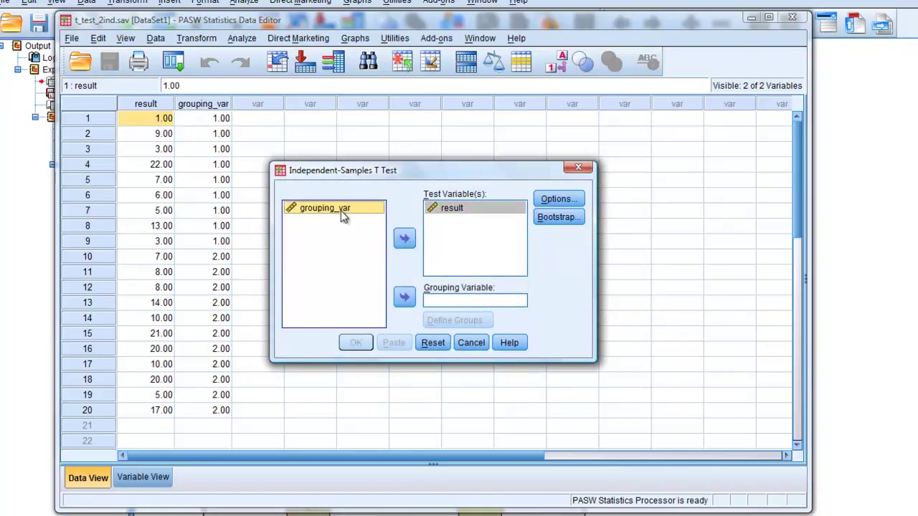
{"action": "left_click", "coordinate": [405, 298]}
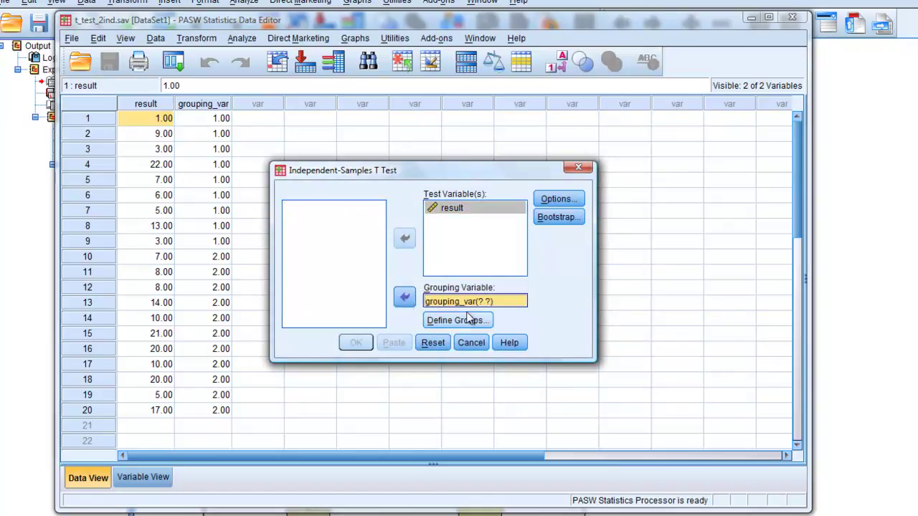
Define the groups as codes 1 and 2 and run the t-test
{"action": "left_click", "coordinate": [464, 322]}
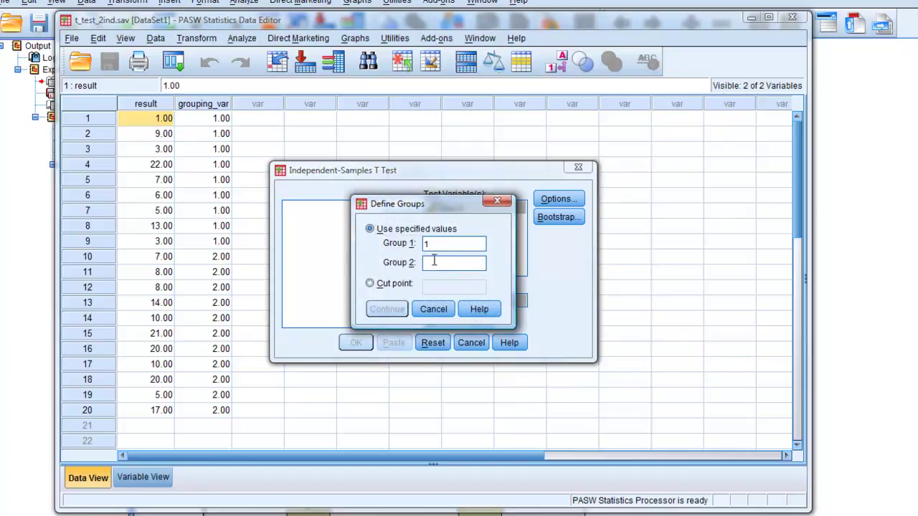
{"action": "left_click", "coordinate": [434, 262]}
{"action": "type", "text": "2"}
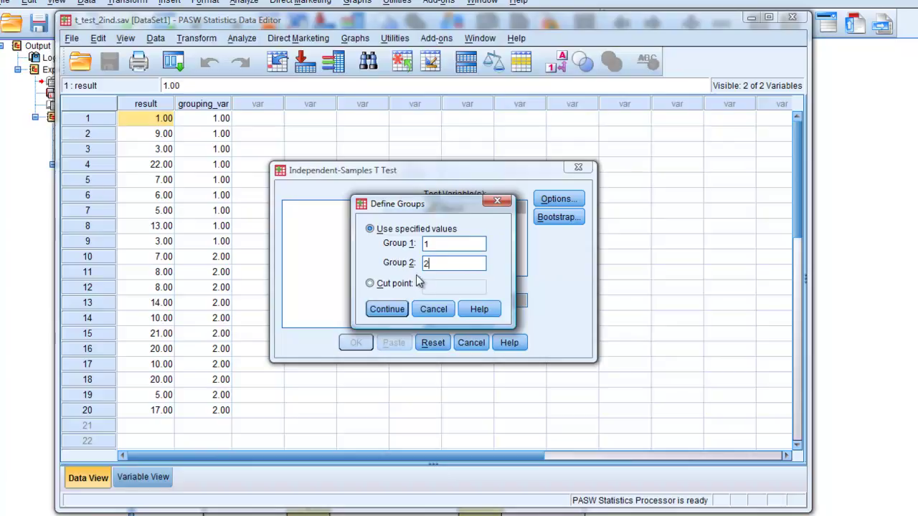
{"action": "left_click", "coordinate": [387, 309]}
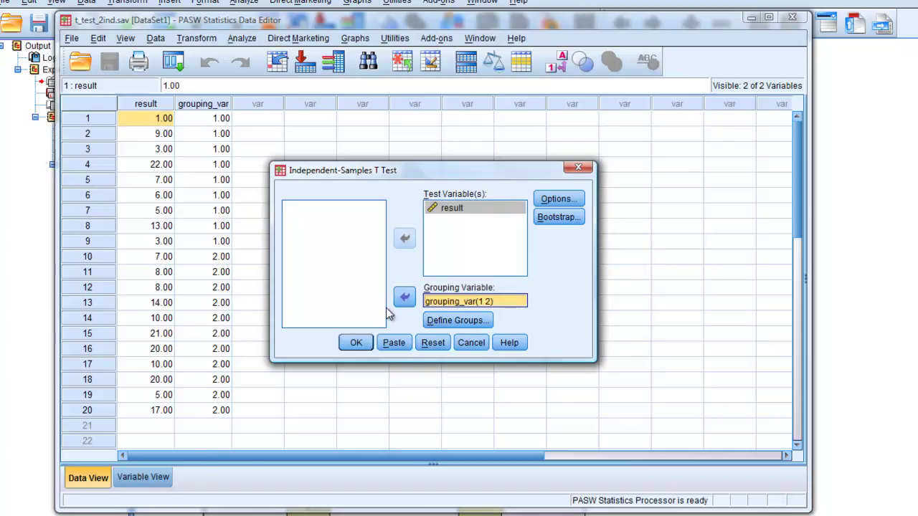
{"action": "left_click", "coordinate": [357, 343]}
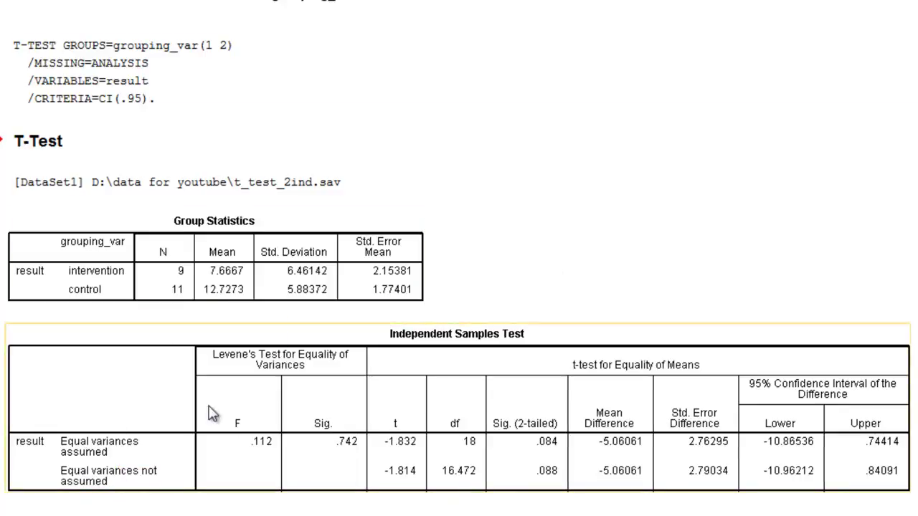
{"action": "scroll", "coordinate": [609, 213], "scroll_direction": "up", "scroll_amount": 2}
{"action": "scroll", "coordinate": [574, 233], "scroll_direction": "up", "scroll_amount": 2}
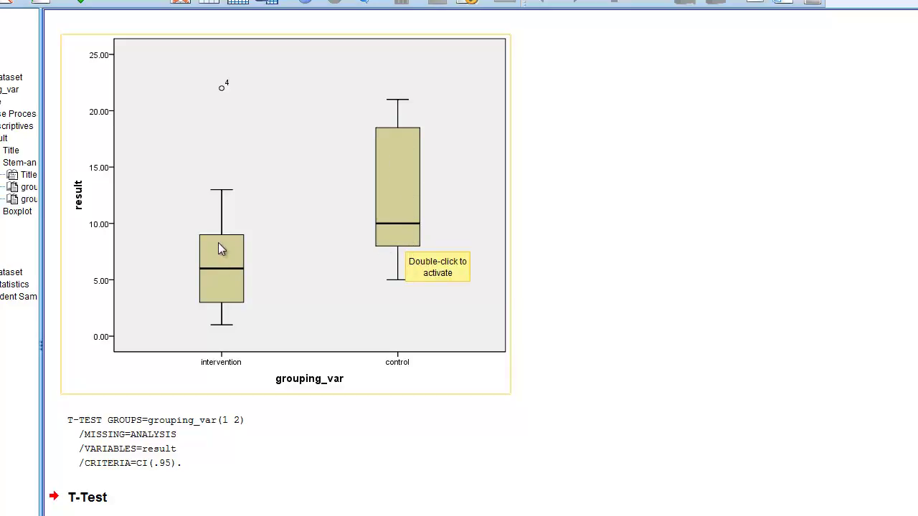
{"action": "scroll", "coordinate": [596, 512], "scroll_direction": "down", "scroll_amount": 3}
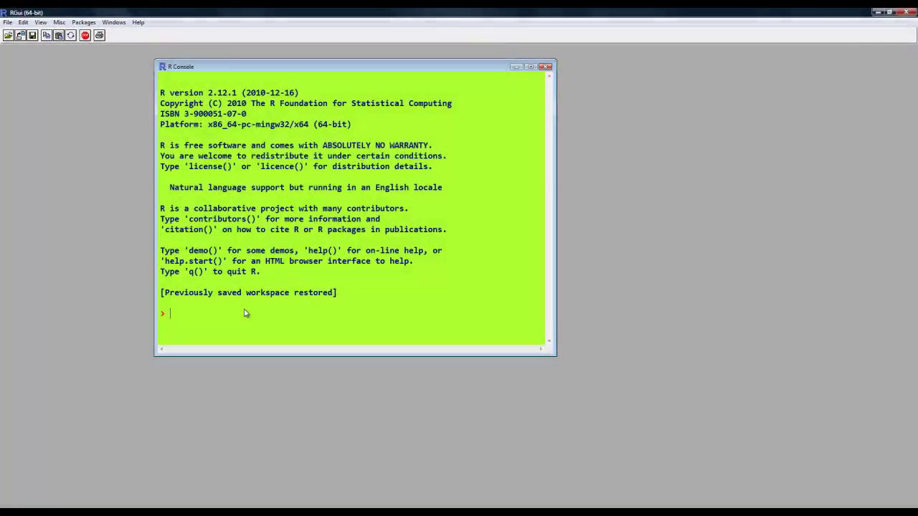
Run library(Rcmdr) in the R Console to start R Commander
{"action": "left_click", "coordinate": [244, 314]}
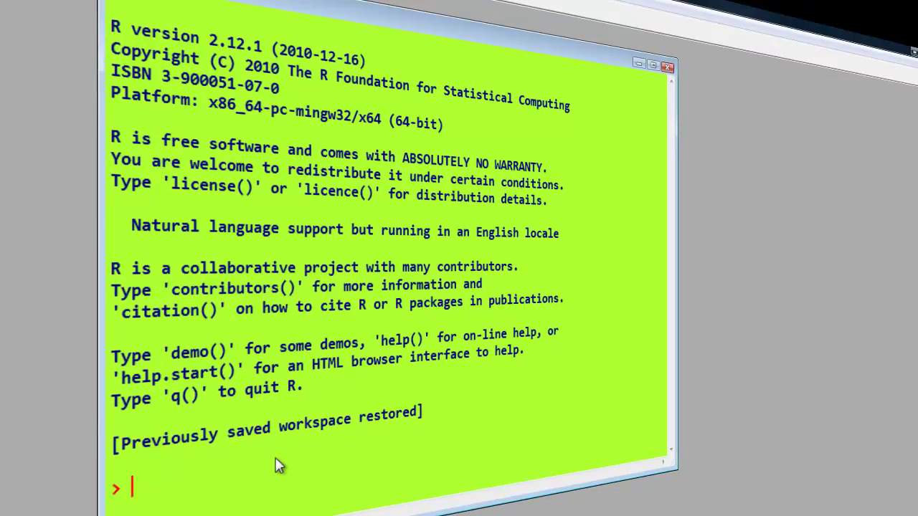
{"action": "type", "text": "library"}
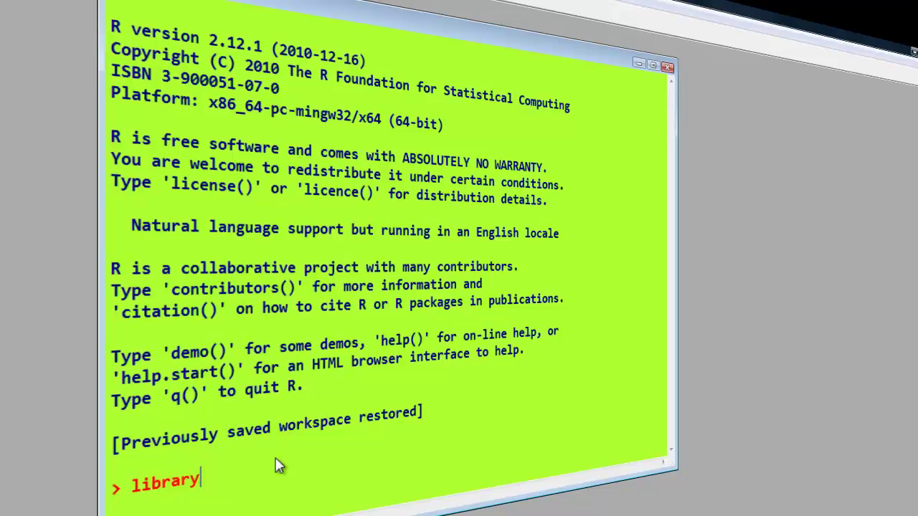
{"action": "type", "text": "(Rcmdr)"}
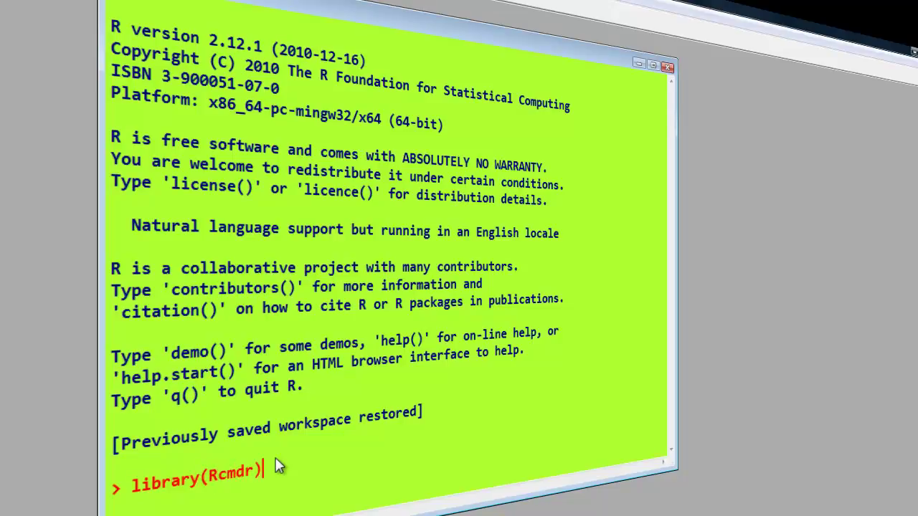
{"action": "key", "text": "Return"}
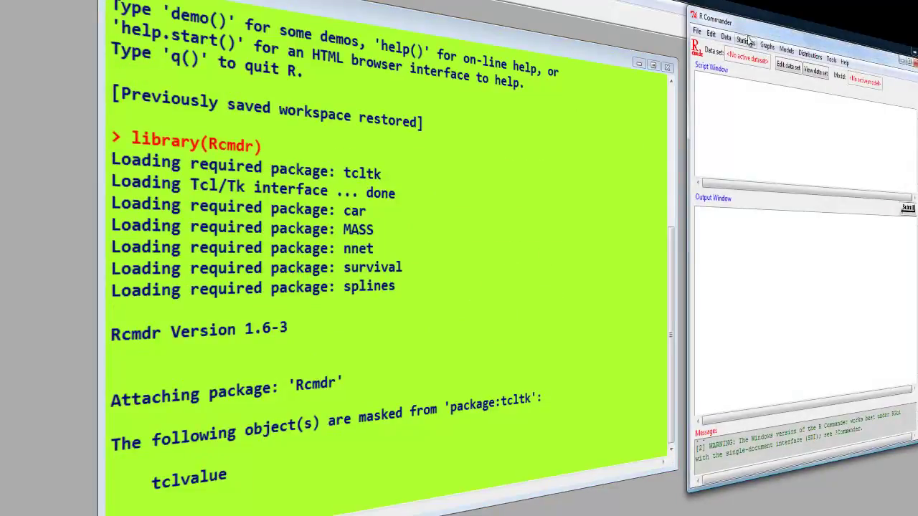
Import the SPSS file t_test_2ind.sav into R Commander as mydataframe
{"action": "left_click_drag", "start_coordinate": [746, 33], "coordinate": [276, 21]}
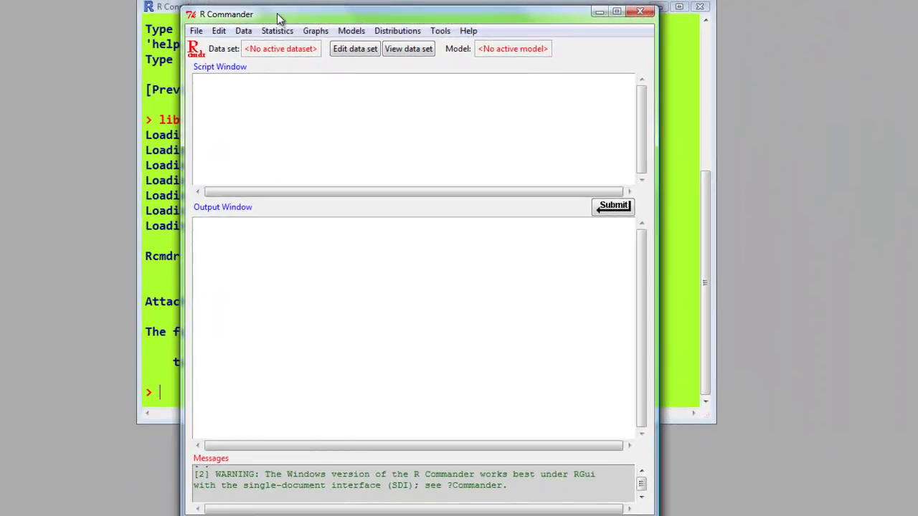
{"action": "left_click", "coordinate": [244, 32]}
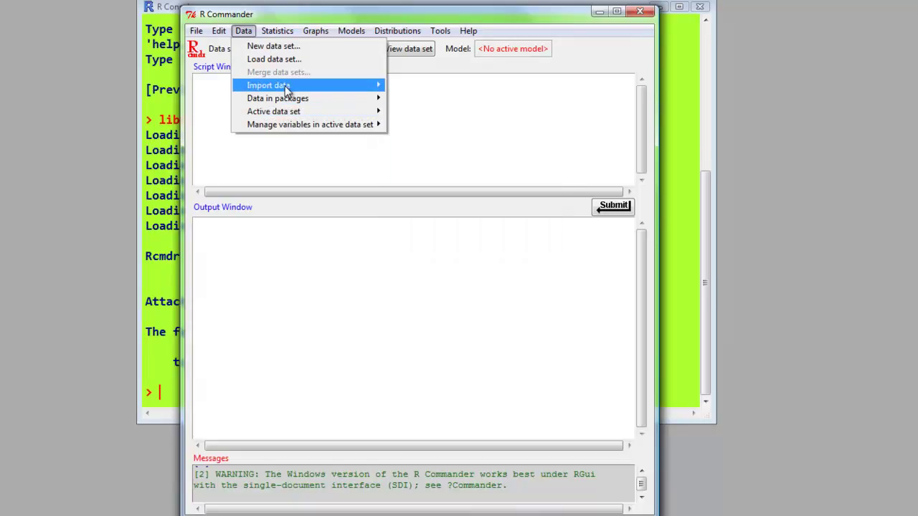
{"action": "mouse_move", "coordinate": [387, 102]}
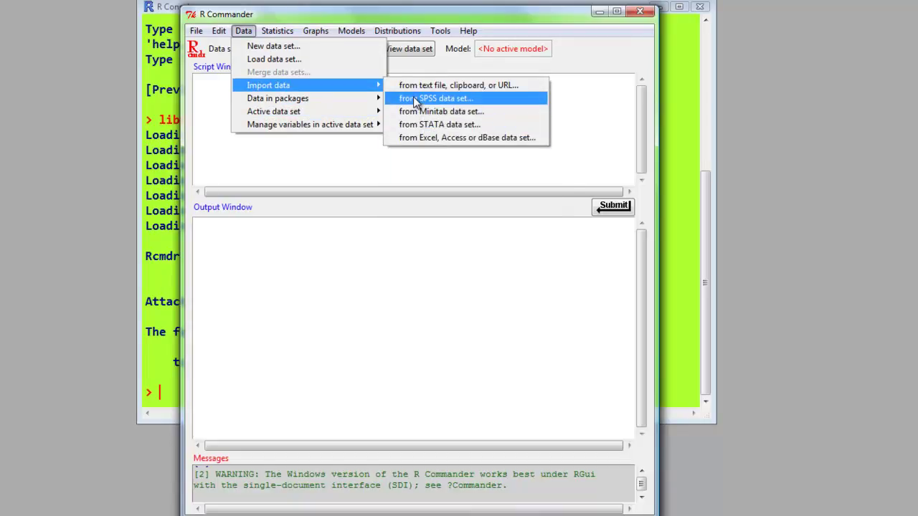
{"action": "left_click", "coordinate": [416, 102]}
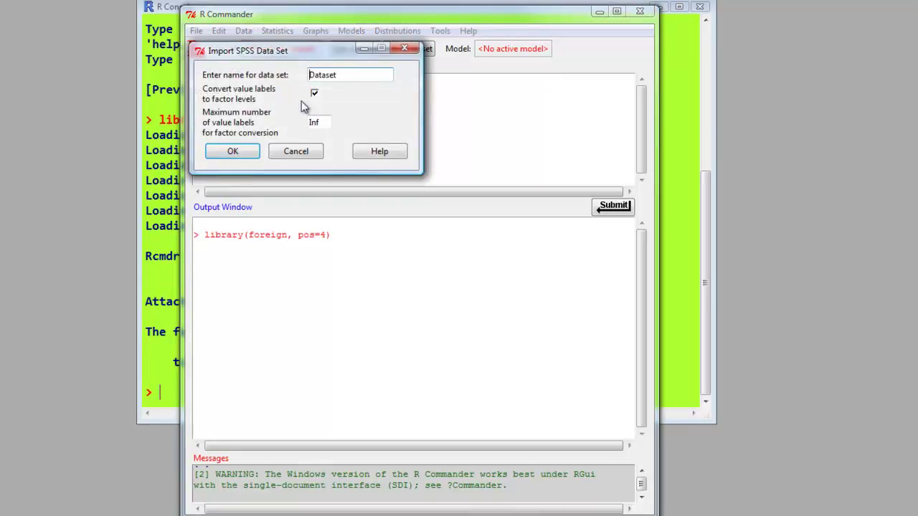
{"action": "left_click_drag", "start_coordinate": [339, 77], "coordinate": [282, 77]}
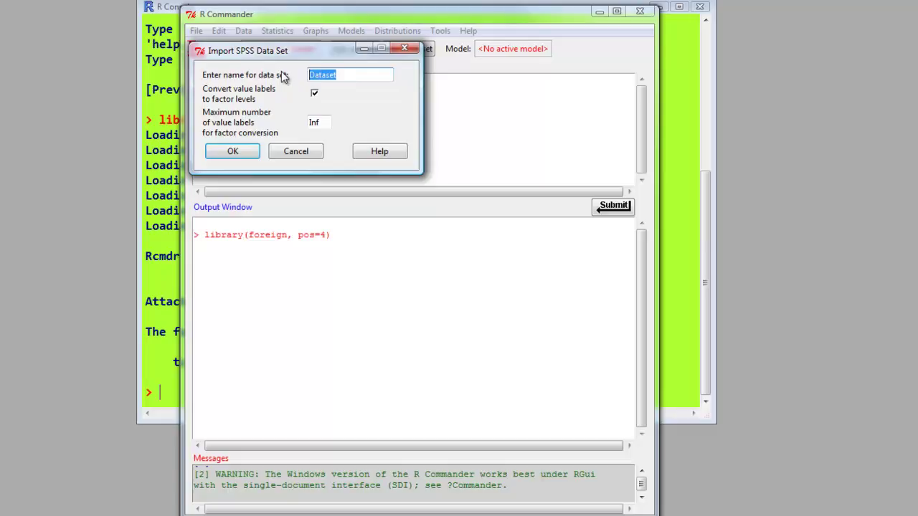
{"action": "type", "text": "myd"}
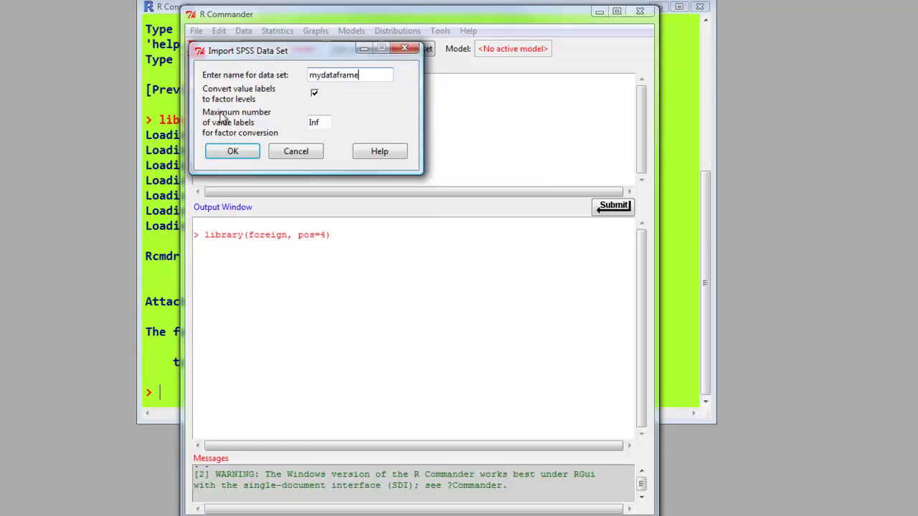
{"action": "left_click", "coordinate": [231, 151]}
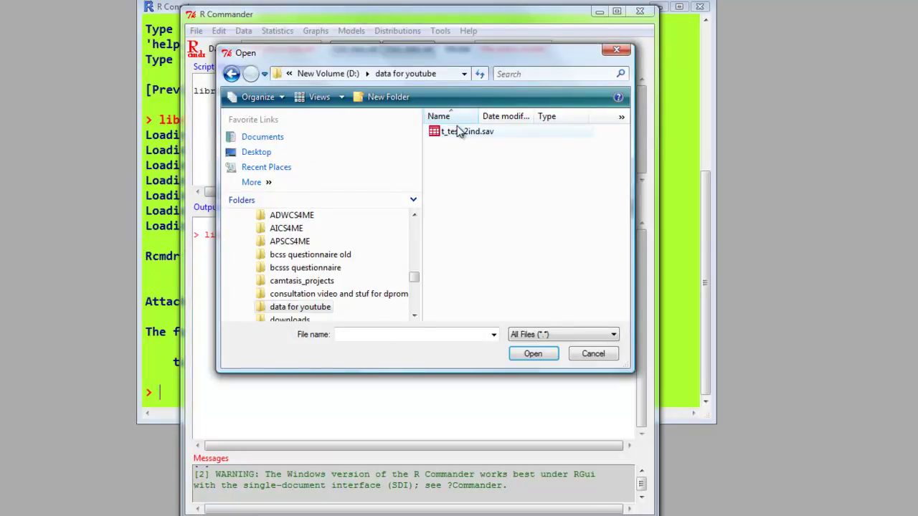
{"action": "left_click", "coordinate": [462, 132]}
{"action": "left_click", "coordinate": [534, 358]}
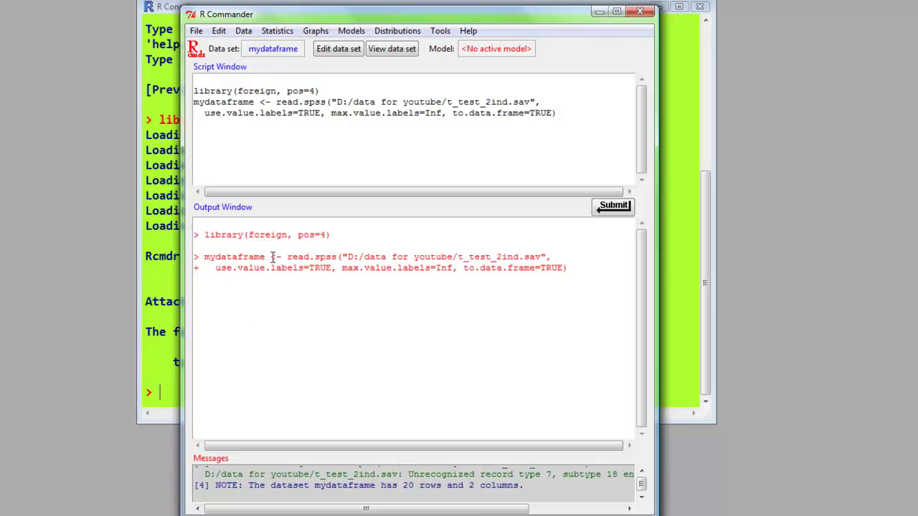
View mydataframe's 20 rows, then close the data viewer
{"action": "left_click", "coordinate": [387, 50]}
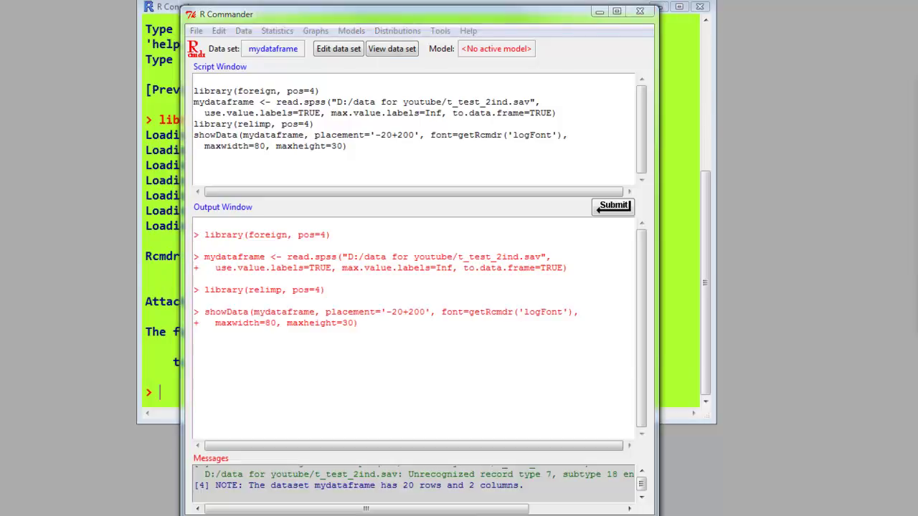
{"action": "left_click_drag", "start_coordinate": [853, 91], "coordinate": [439, 128]}
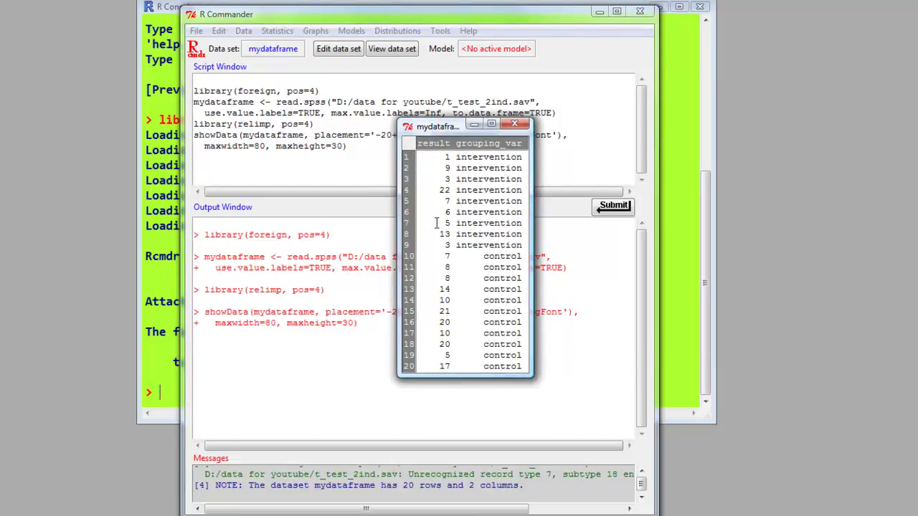
{"action": "left_click", "coordinate": [514, 124]}
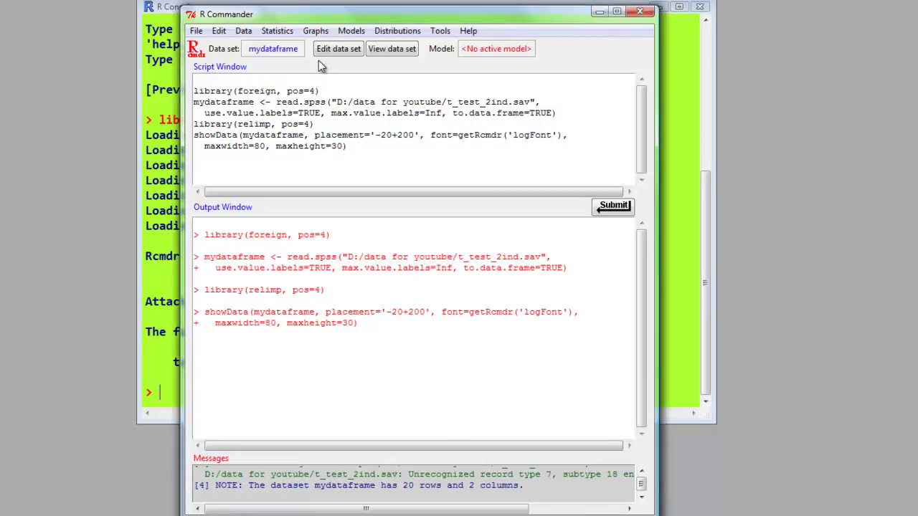
Run a two-sided Welch t-test of result by grouping_var at .95 confidence (t = -1.8136, p = 0.088)
{"action": "left_click", "coordinate": [288, 33]}
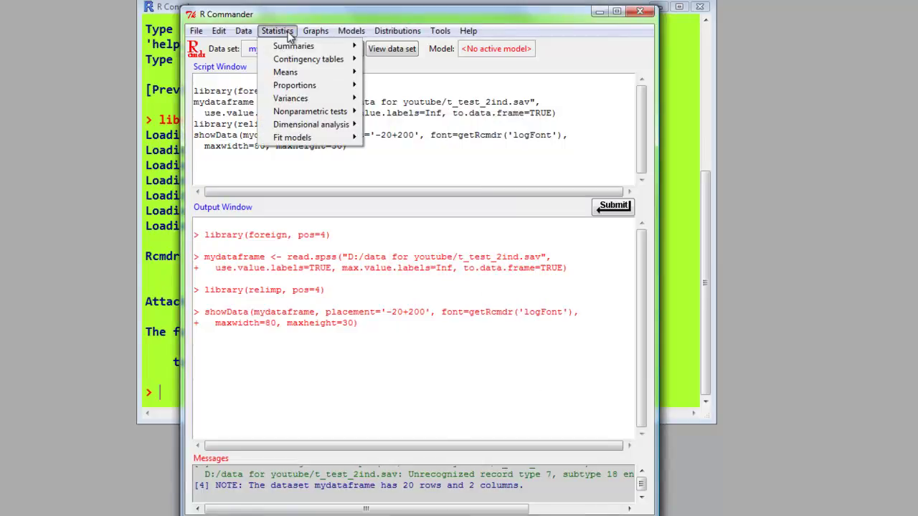
{"action": "mouse_move", "coordinate": [285, 74]}
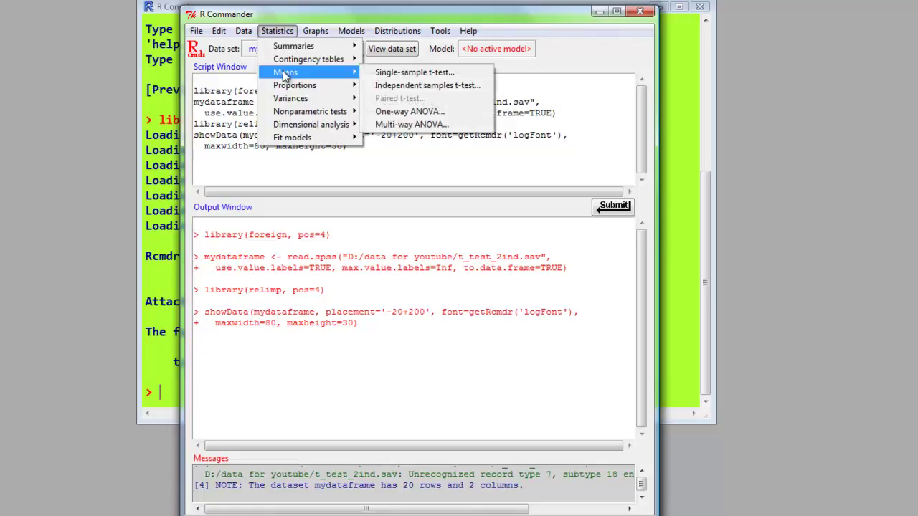
{"action": "left_click", "coordinate": [385, 86]}
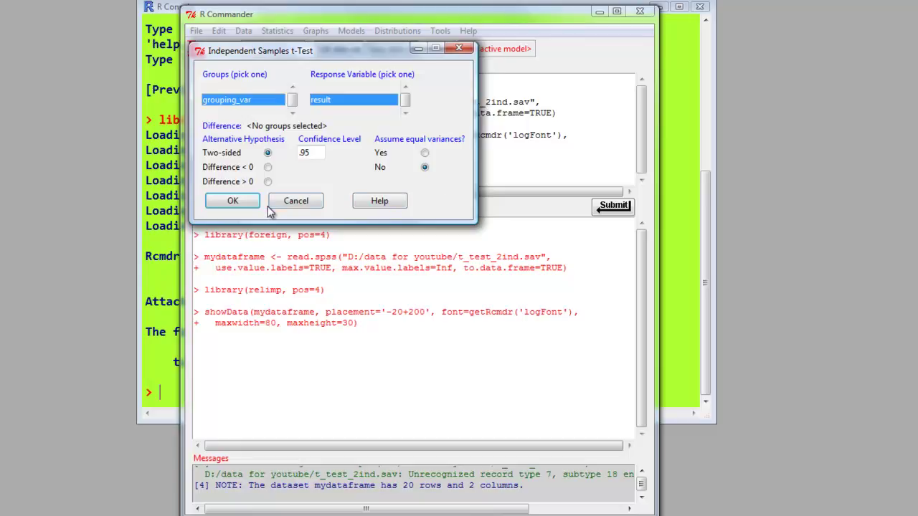
{"action": "left_click", "coordinate": [235, 202]}
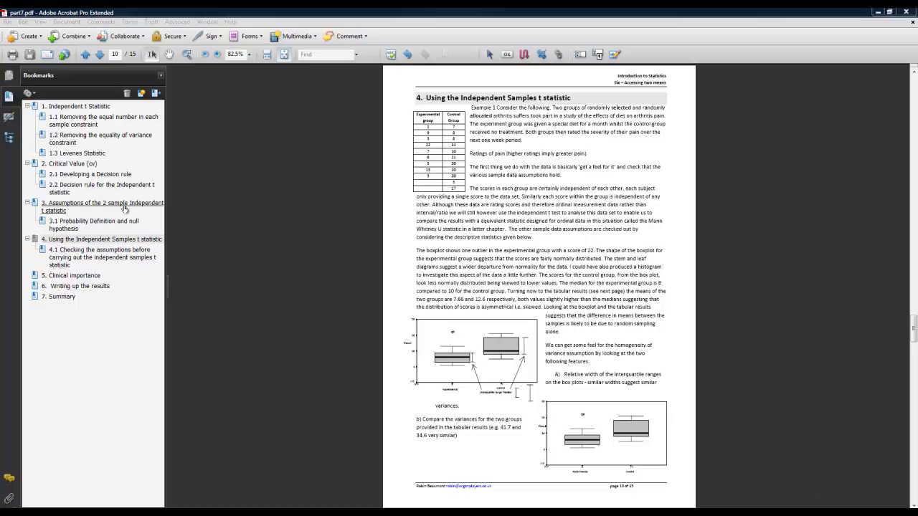
Go to section 4 of part7.pdf and scroll to page 12 comparing the SPSS and R results
{"action": "left_click", "coordinate": [106, 240]}
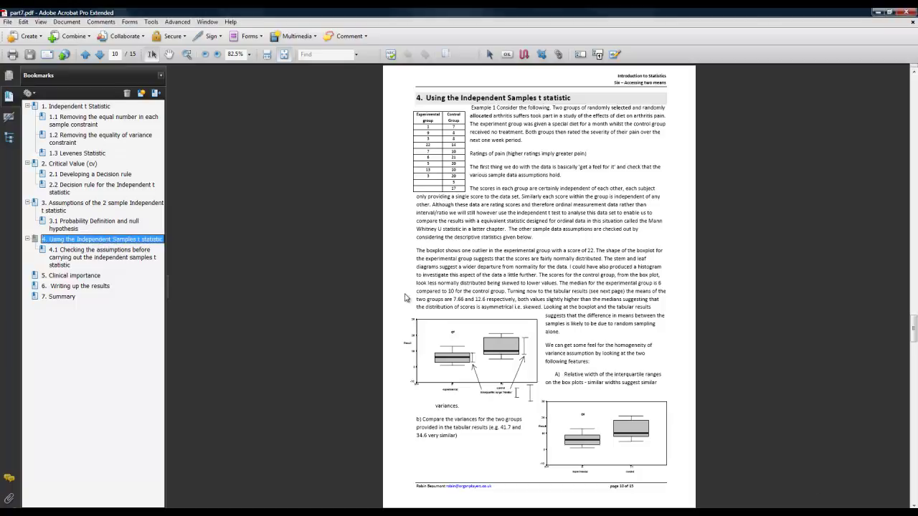
{"action": "scroll", "coordinate": [762, 324], "scroll_direction": "down", "scroll_amount": 4}
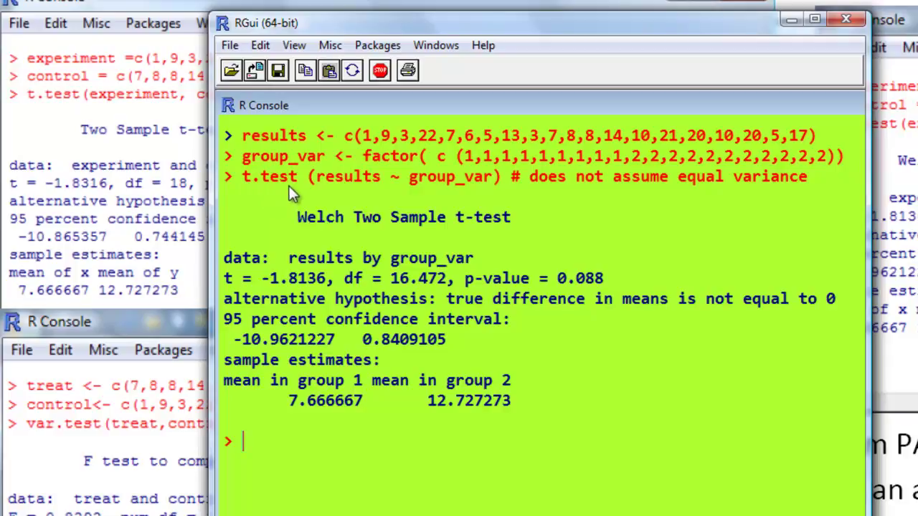
Drag the Welch t-test RGui window right to uncover the equal-variance t-test and F-test consoles
{"action": "left_click_drag", "start_coordinate": [403, 33], "coordinate": [622, 15]}
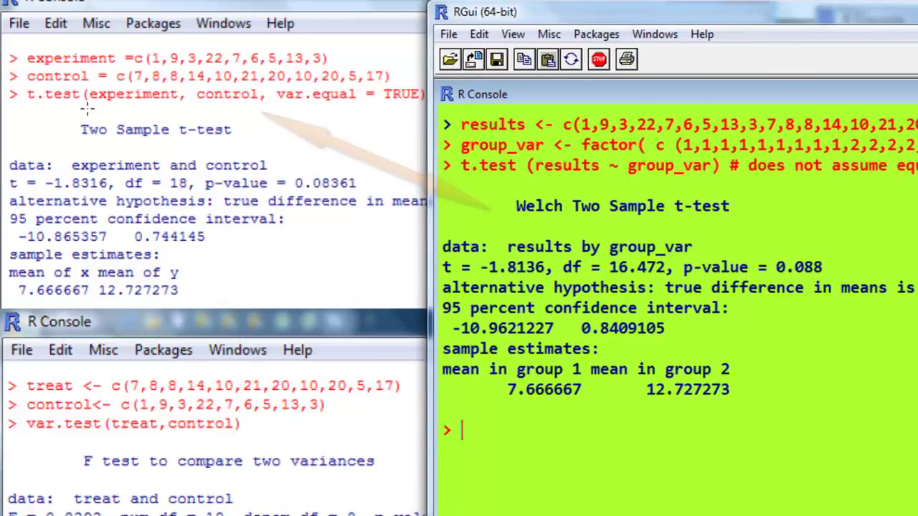